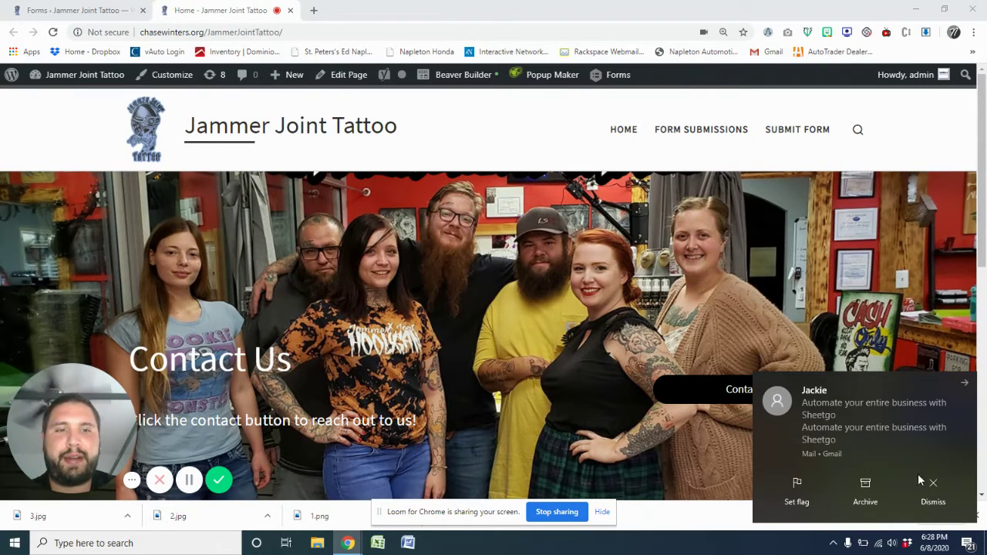
Dismiss the mail notification and go to the Submit Form page
click(933, 489)
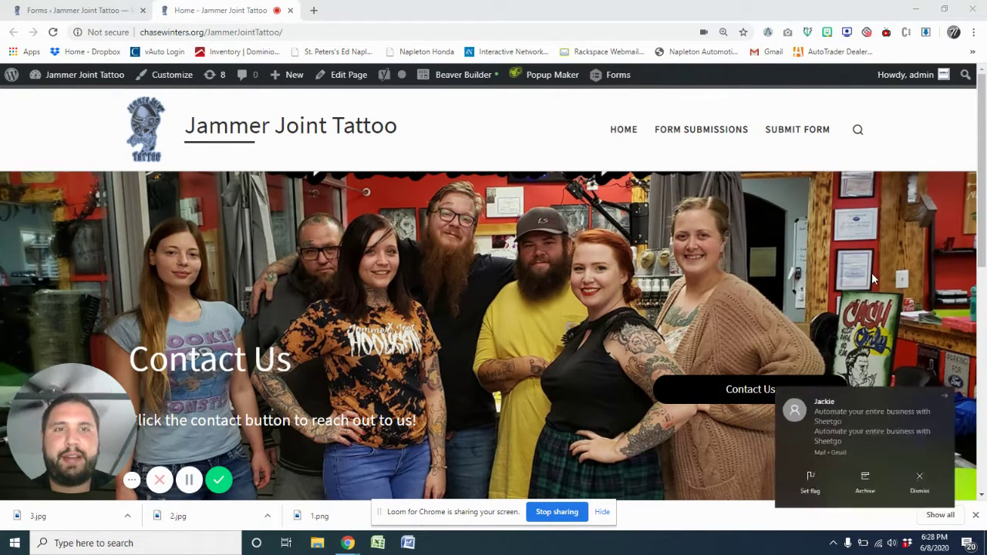
click(788, 133)
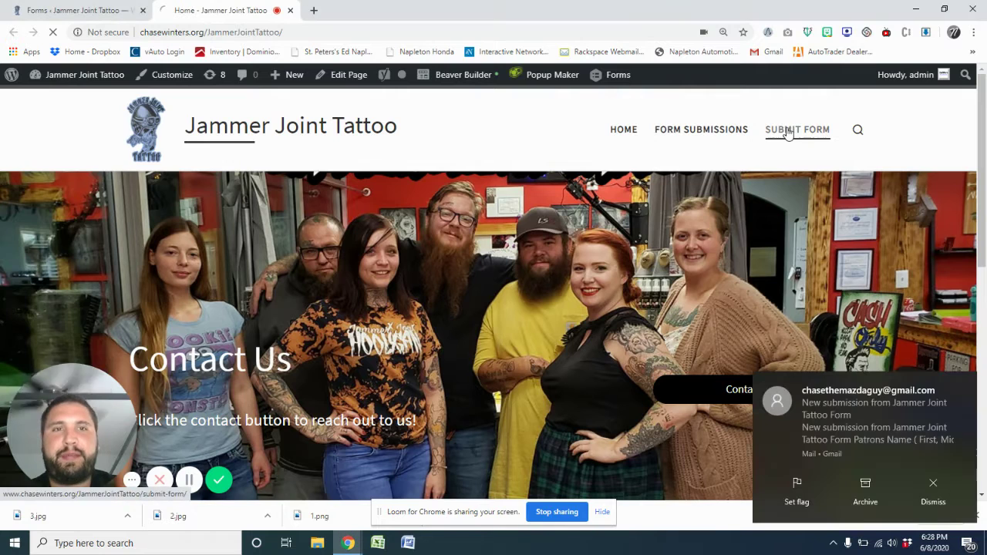
Dismiss the mail notification and autofill the patron's details from a saved entry
click(933, 490)
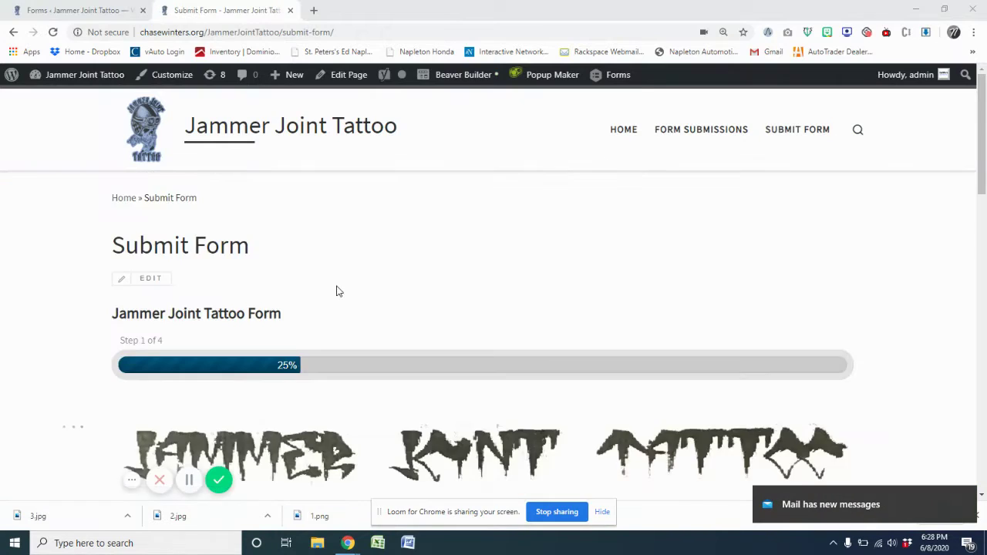
scroll(335, 288, down, 5)
scroll(335, 285, up, 3)
scroll(336, 280, down, 2)
scroll(336, 280, down, 3)
click(192, 110)
click(171, 146)
Enter 'ears' as the body part to be pierced and continue to step 2
scroll(394, 278, down, 2)
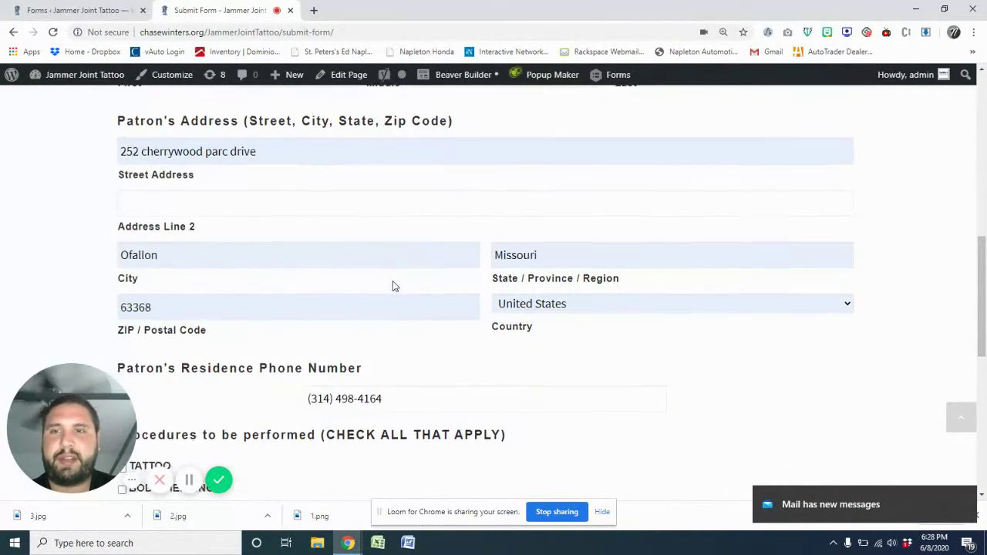
scroll(392, 283, down, 3)
scroll(153, 218, up, 1)
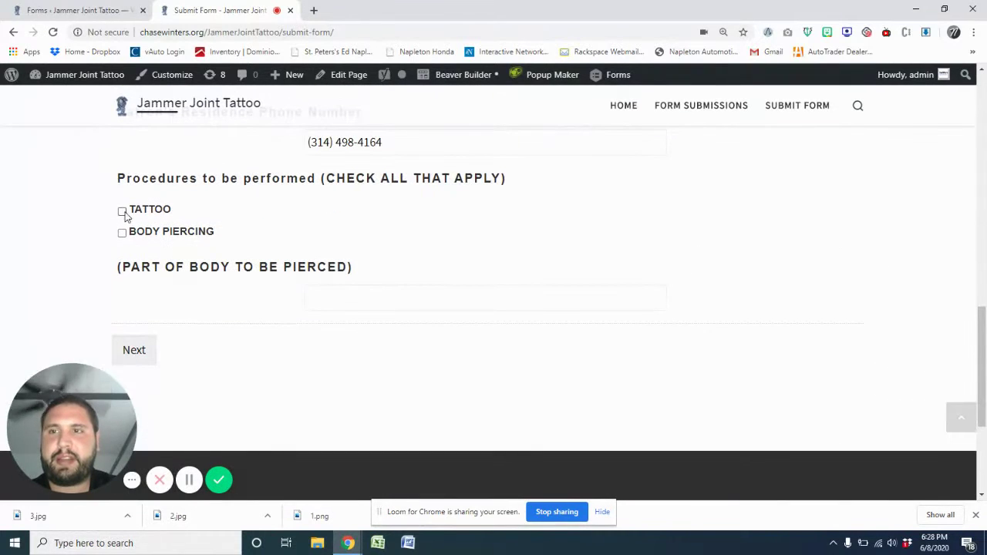
click(380, 298)
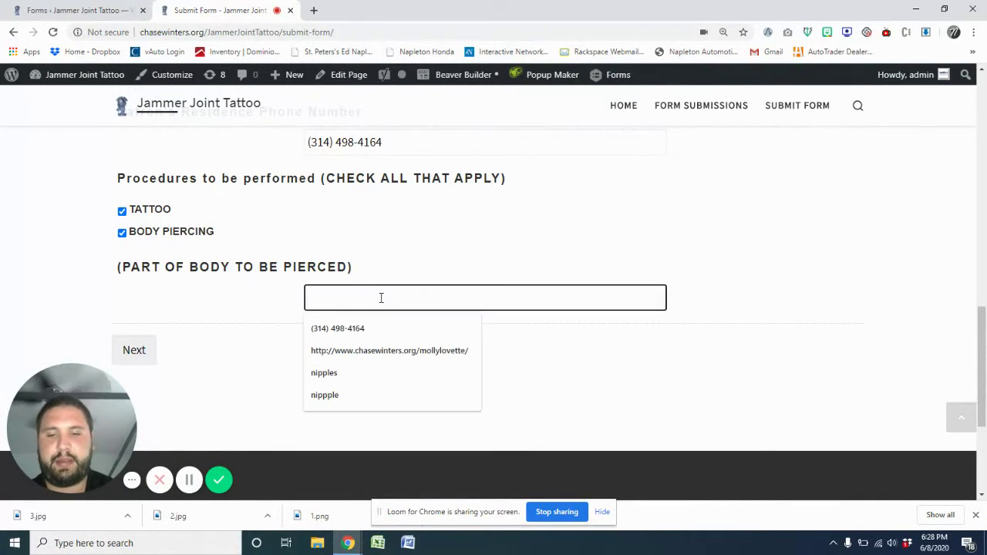
text(e3e)
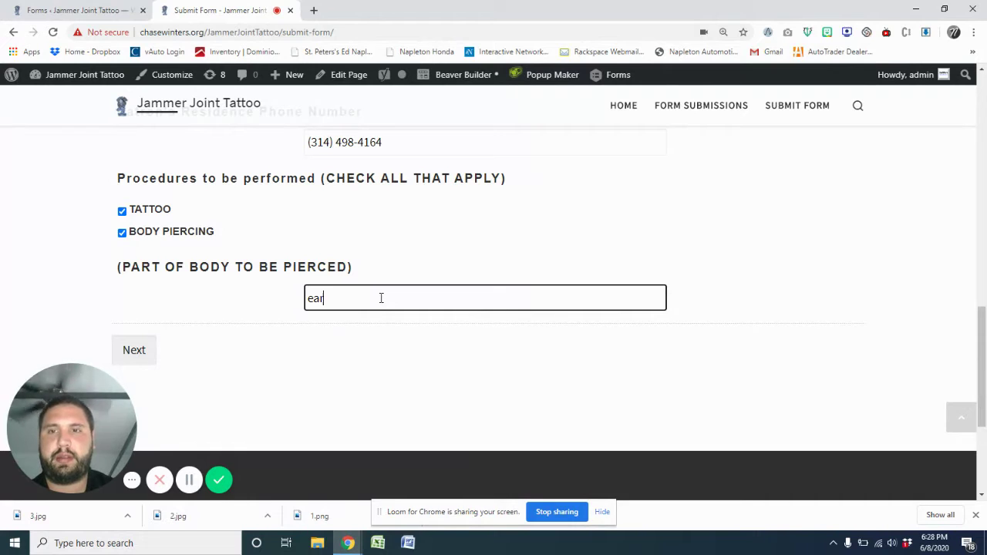
text(s)
click(140, 353)
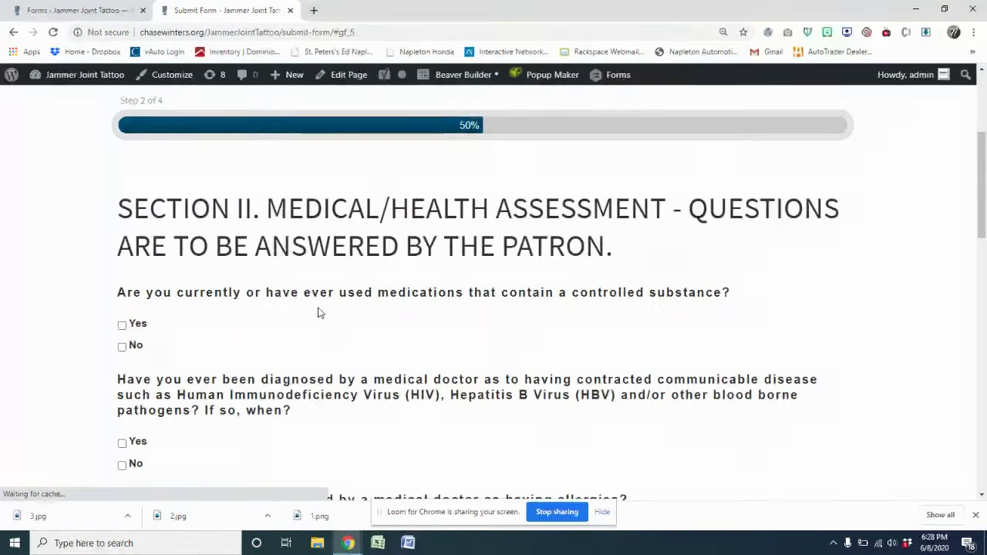
Answer No to the substance, blood-borne disease, allergy and immune-medication questions, then continue
scroll(308, 307, down, 1)
click(123, 270)
scroll(124, 283, down, 2)
click(122, 229)
click(122, 317)
scroll(124, 316, down, 1)
scroll(125, 316, down, 3)
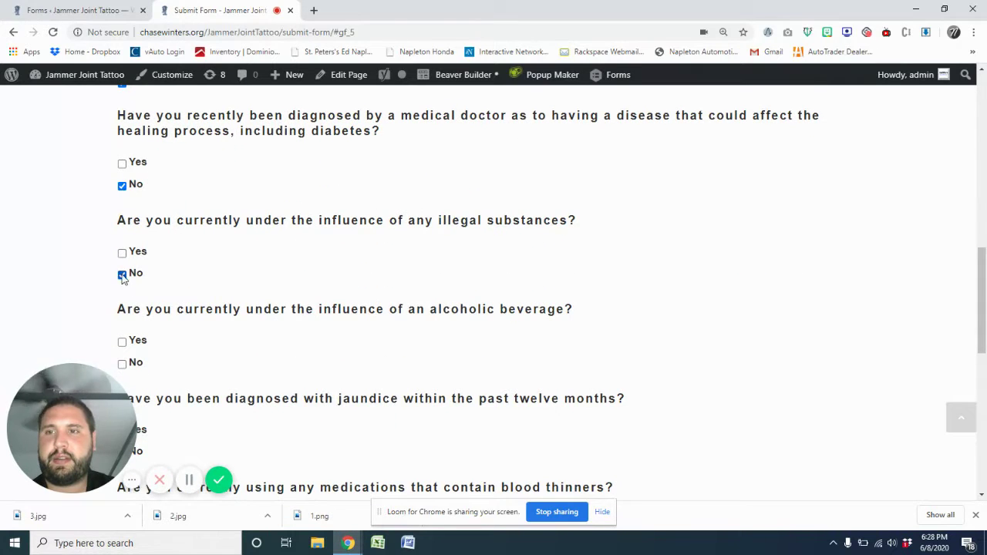
scroll(128, 287, down, 2)
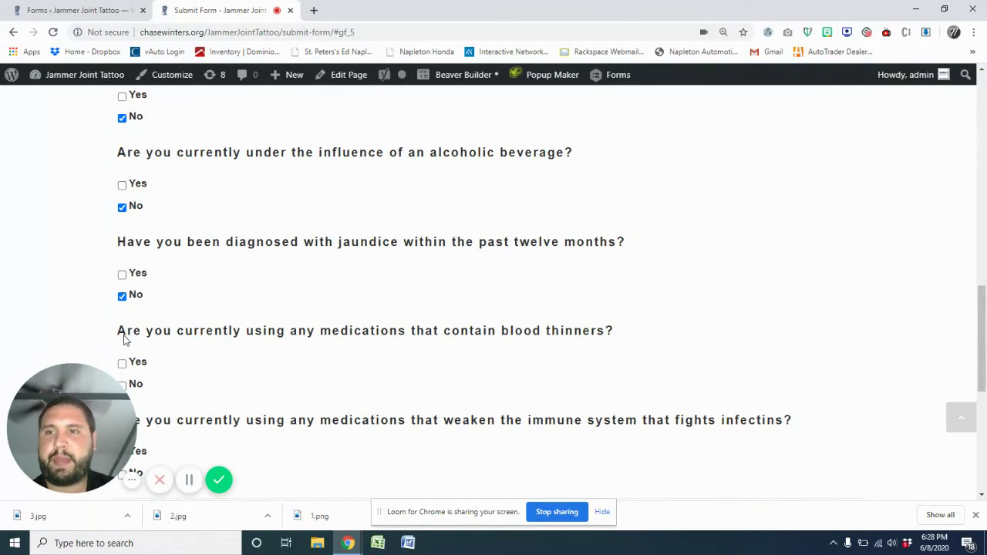
scroll(125, 354, down, 3)
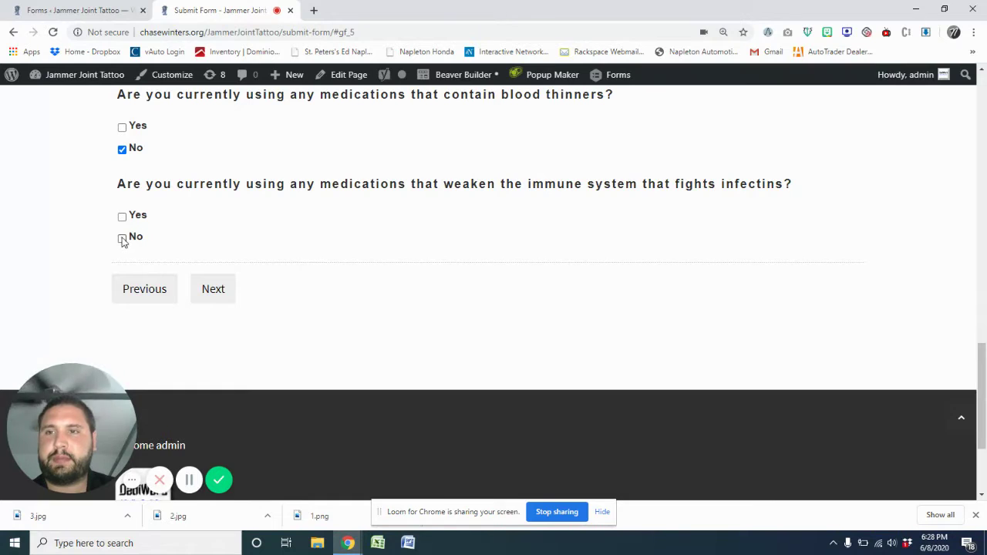
click(122, 238)
click(215, 289)
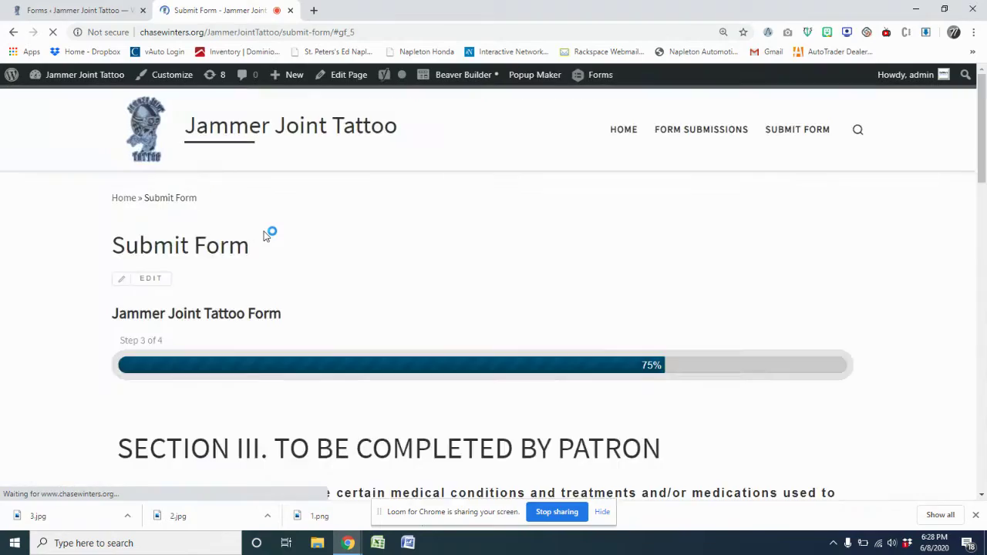
Autofill the patron's first and last name in step 3
scroll(292, 268, down, 2)
scroll(291, 268, up, 3)
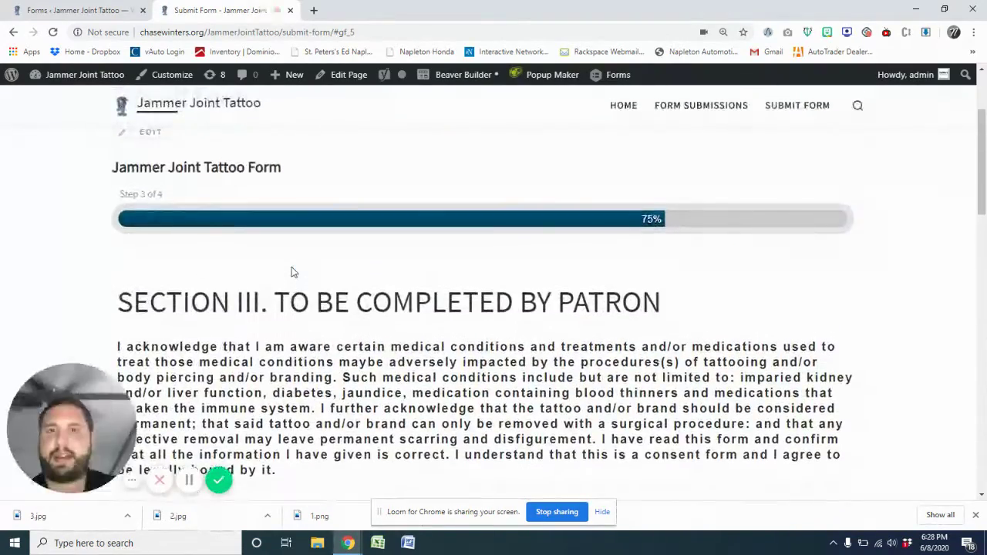
scroll(292, 270, down, 1)
scroll(292, 272, down, 2)
scroll(262, 244, up, 1)
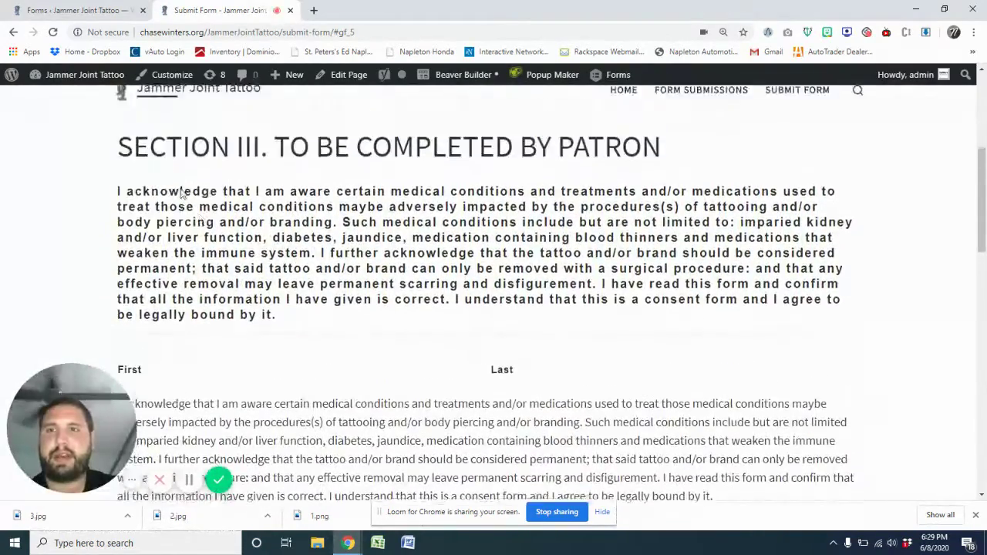
scroll(282, 317, down, 1)
click(197, 289)
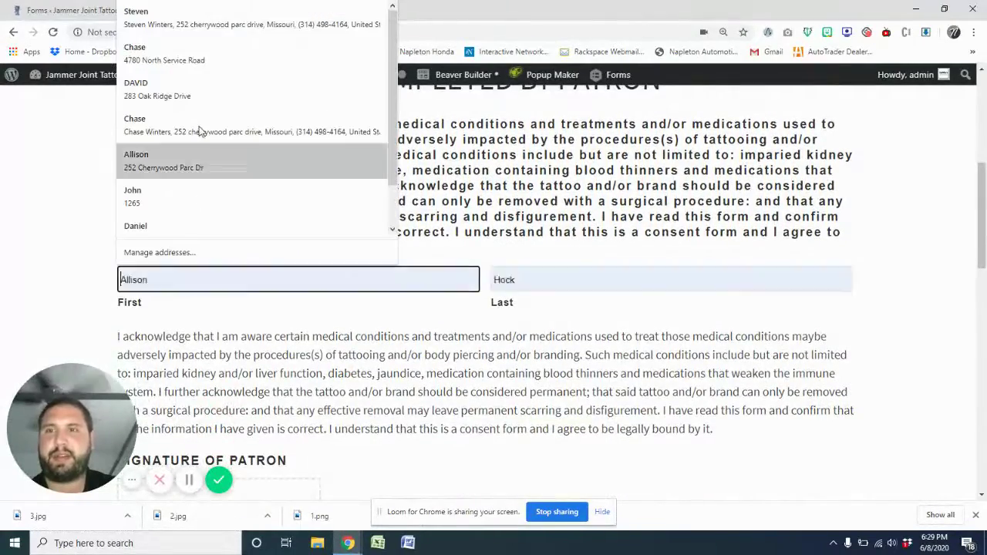
click(185, 17)
Draw the patron's signature and set the signature date to 06/08/2020
scroll(324, 311, down, 3)
scroll(325, 310, down, 1)
scroll(260, 282, down, 1)
mouse_move(125, 245)
mouse_down()
mouse_move(172, 203)
mouse_move(218, 199)
mouse_move(295, 235)
mouse_up()
scroll(293, 243, down, 1)
scroll(465, 123, down, 2)
click(465, 123)
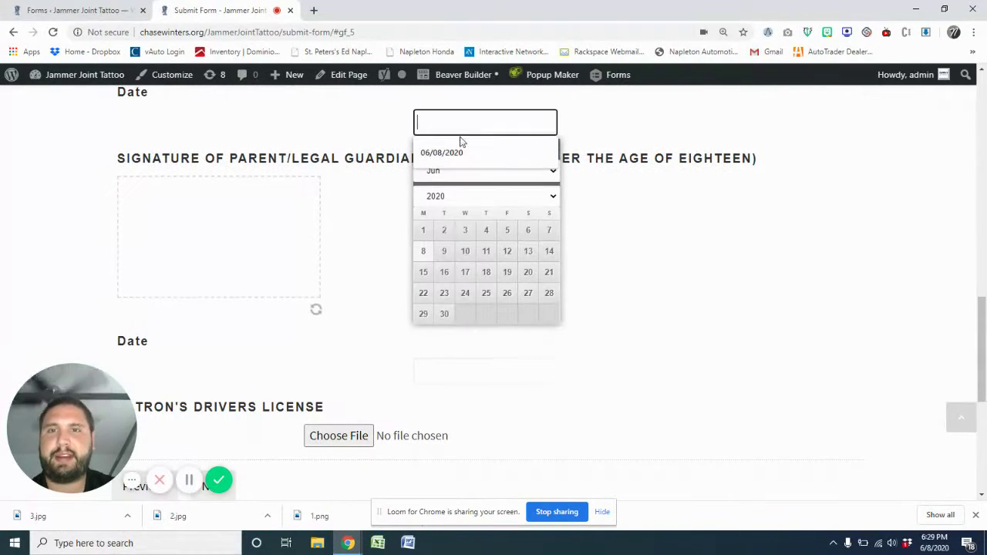
click(424, 252)
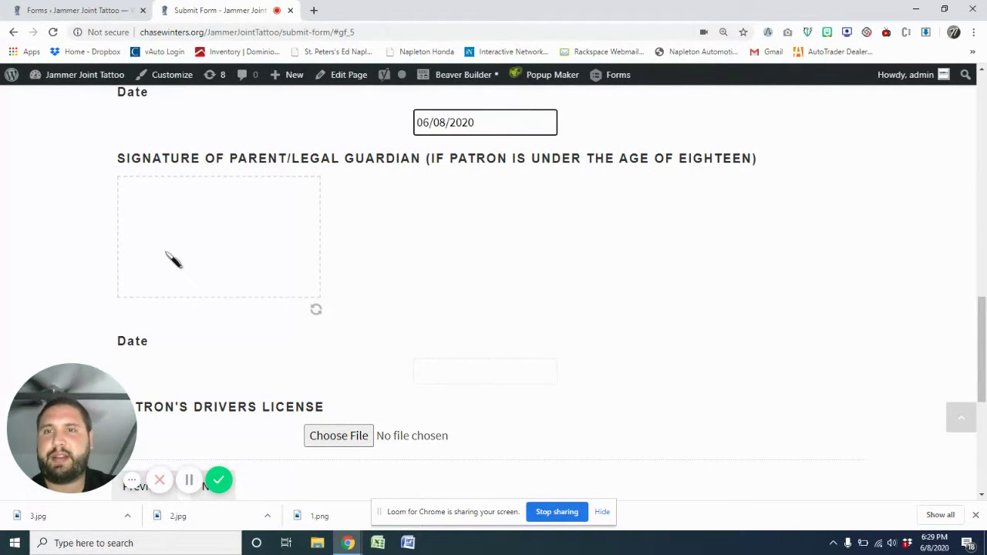
scroll(208, 246, down, 2)
Attach 1.png from Documents > jammer joint as the driver's license and advance
click(348, 283)
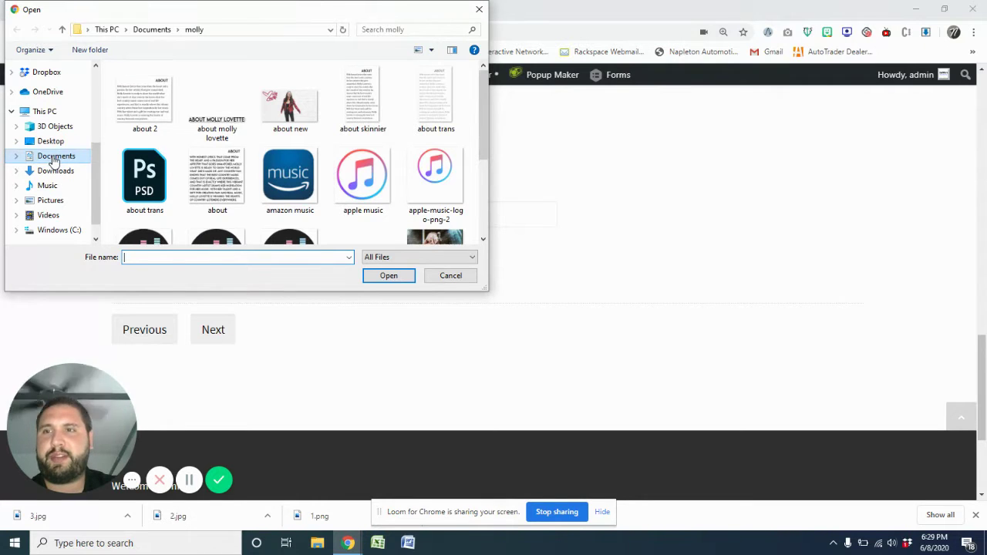
click(54, 158)
double_click(154, 163)
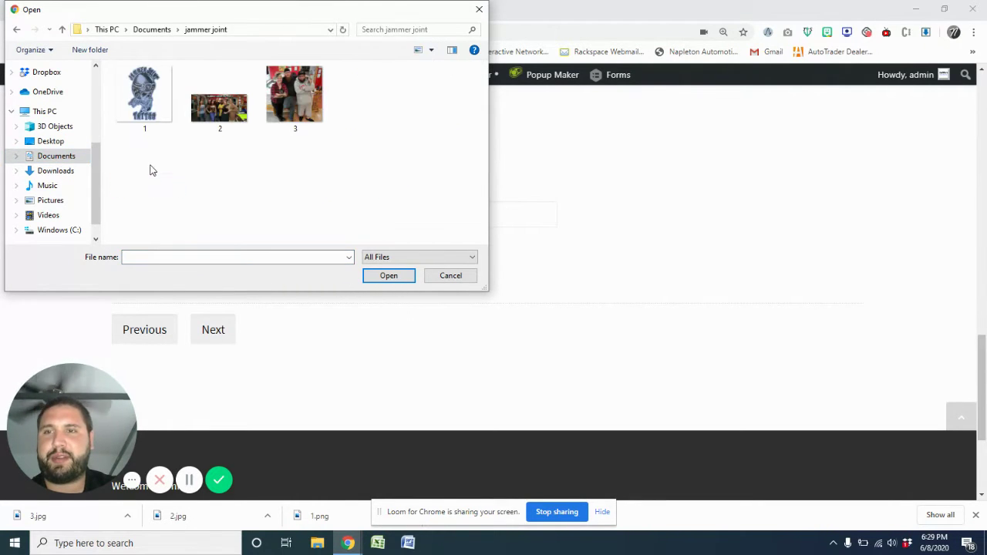
click(160, 102)
click(395, 276)
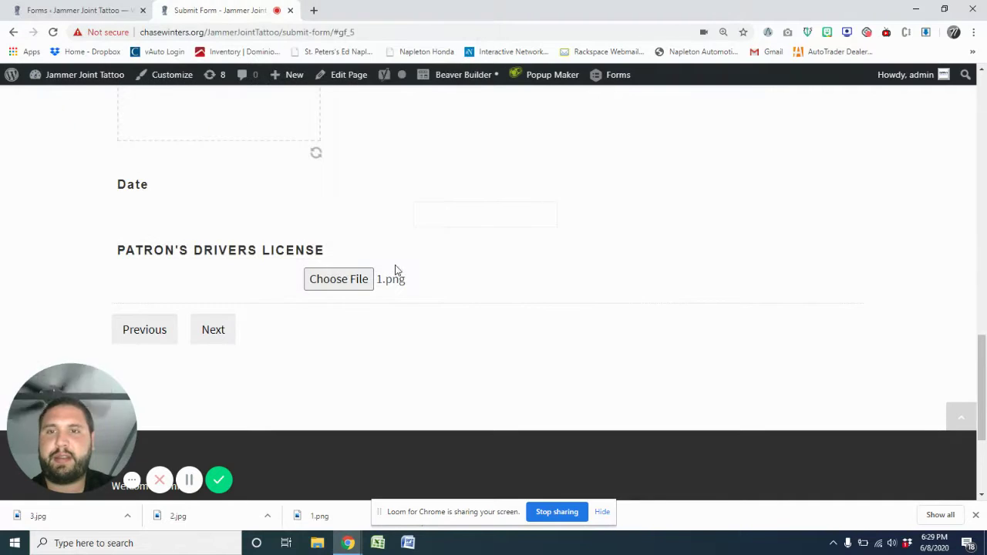
click(213, 332)
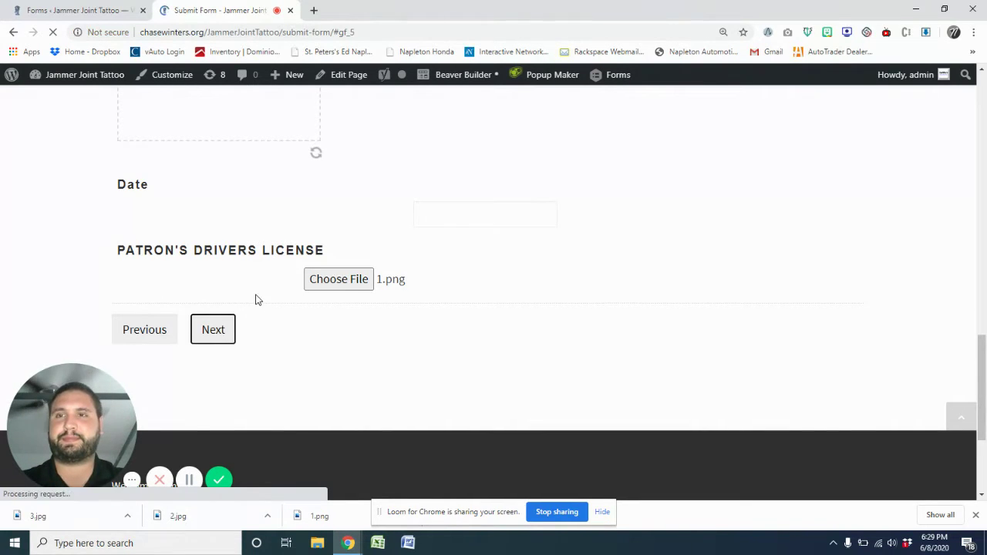
Enter the practitioner's first name Michael and last name
scroll(261, 293, down, 2)
scroll(260, 293, down, 2)
scroll(260, 292, up, 2)
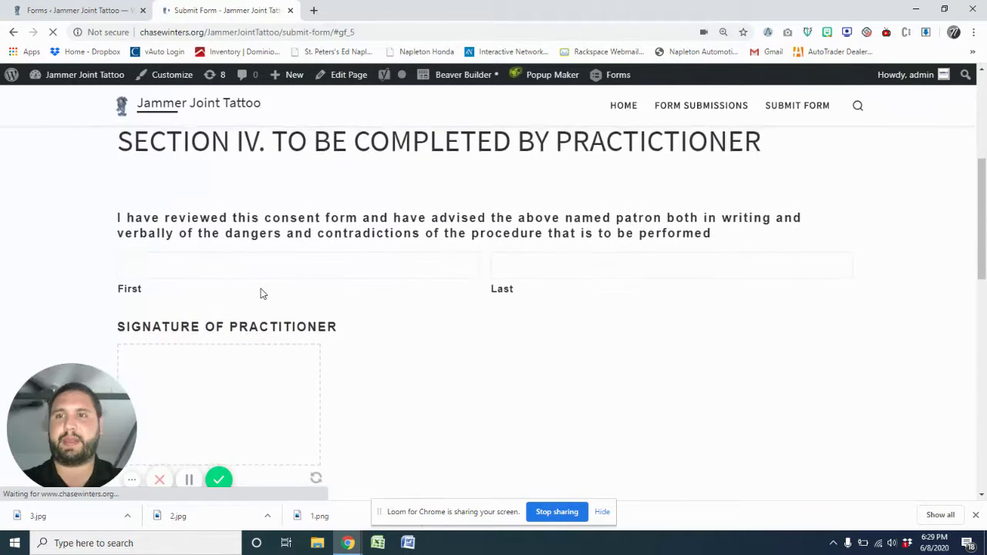
scroll(260, 290, down, 1)
click(188, 190)
text(Michael)
key(Tab)
text(last)
key(ctrl+plus)
key(ctrl+plus)
text(na)
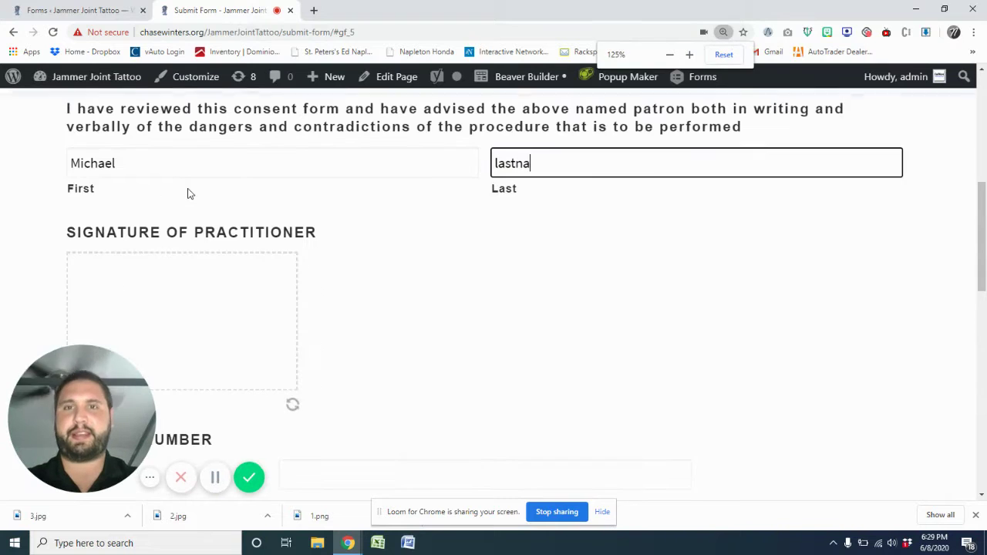
text(me)
Draw the practitioner's signature, enter license number 12345 and date 06/08/2020
scroll(157, 219, down, 1)
scroll(156, 219, down, 2)
drag(119, 133, 241, 153)
scroll(528, 355, down, 2)
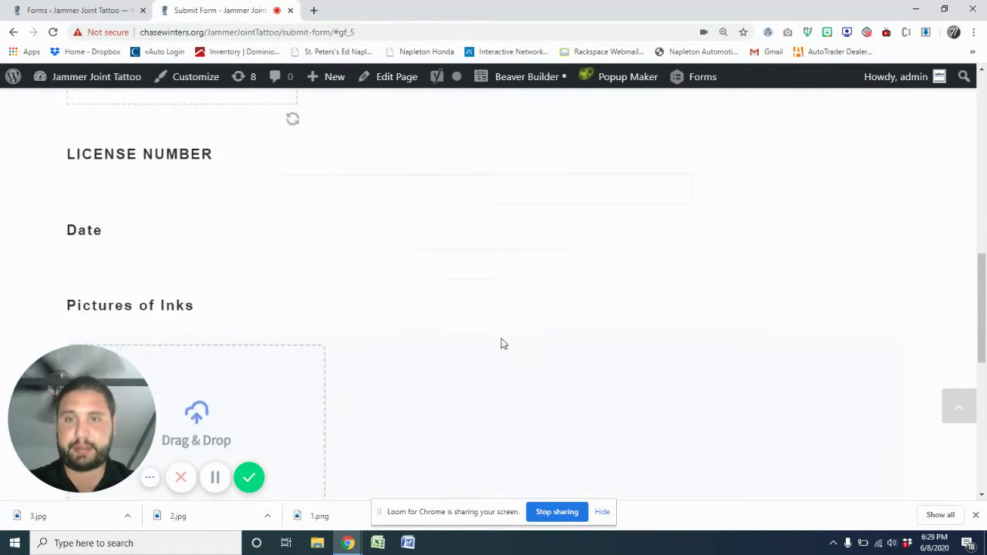
scroll(478, 246, up, 1)
click(438, 216)
text(12)
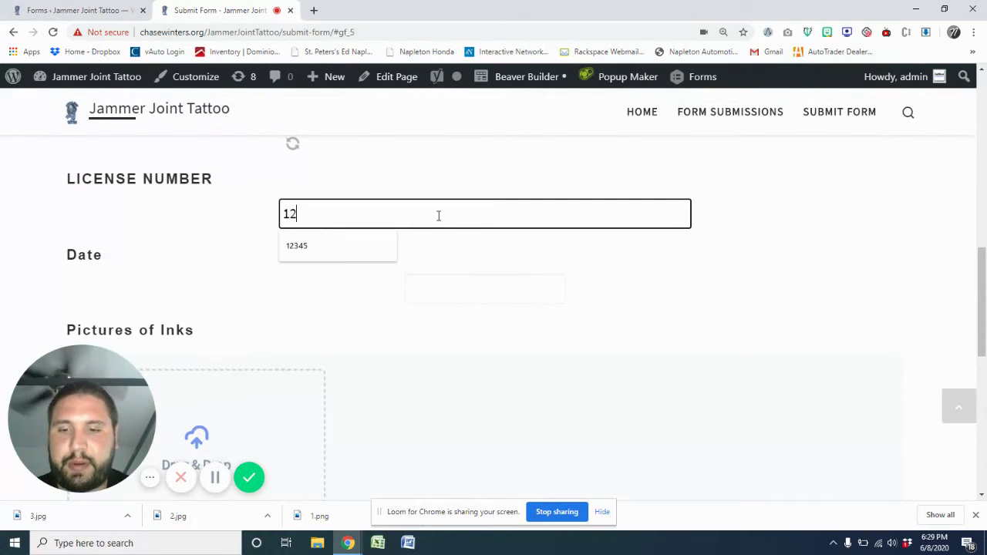
text(345)
scroll(370, 249, down, 1)
click(456, 201)
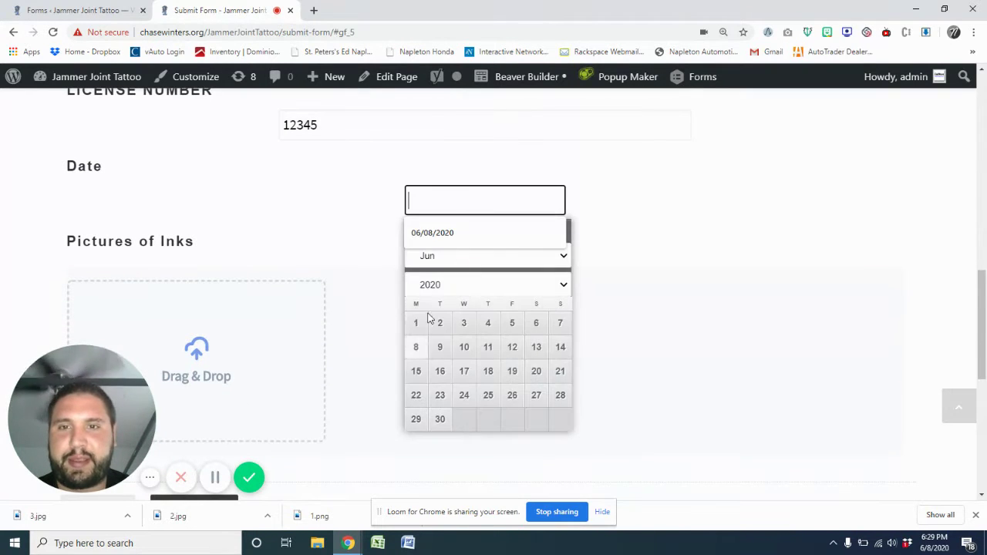
key(Down)
key(Return)
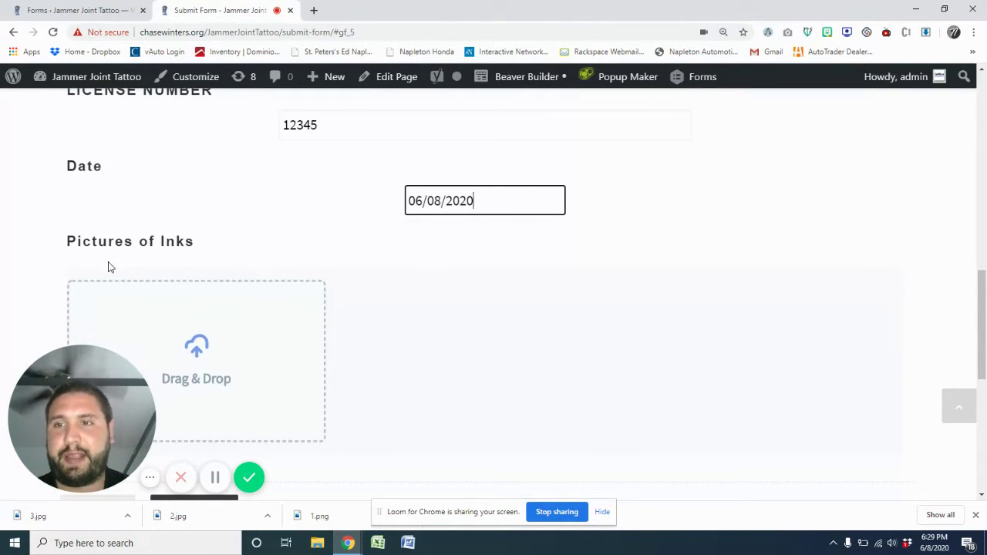
Upload images 1, 2 and 3 from the jammer joint folder as ink pictures
click(197, 356)
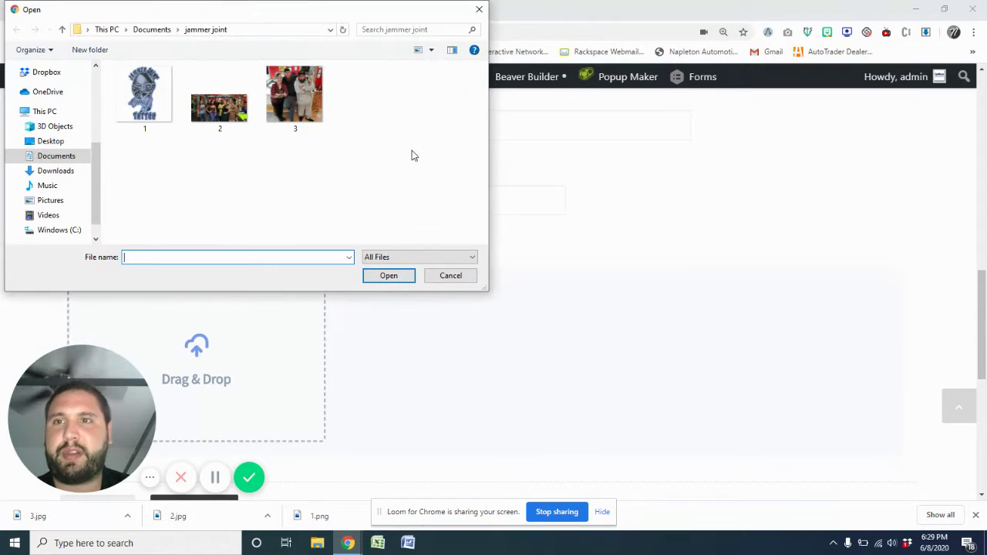
drag(412, 152, 122, 65)
click(386, 277)
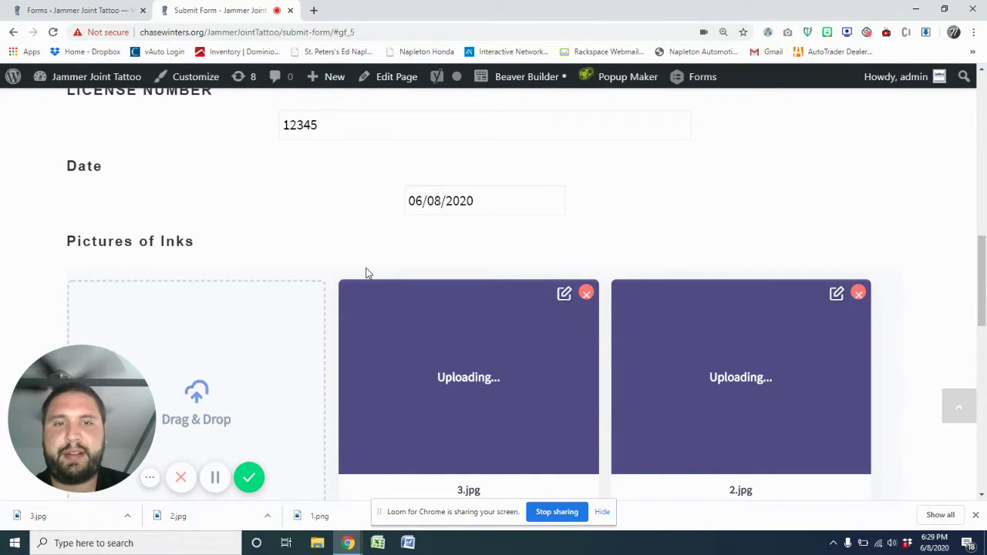
scroll(367, 271, down, 1)
scroll(367, 270, down, 1)
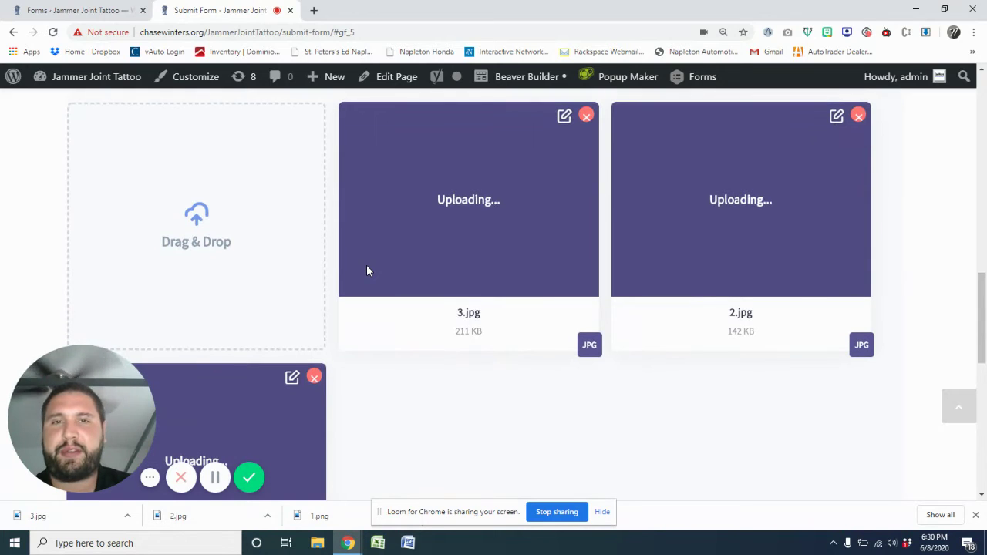
scroll(366, 270, up, 2)
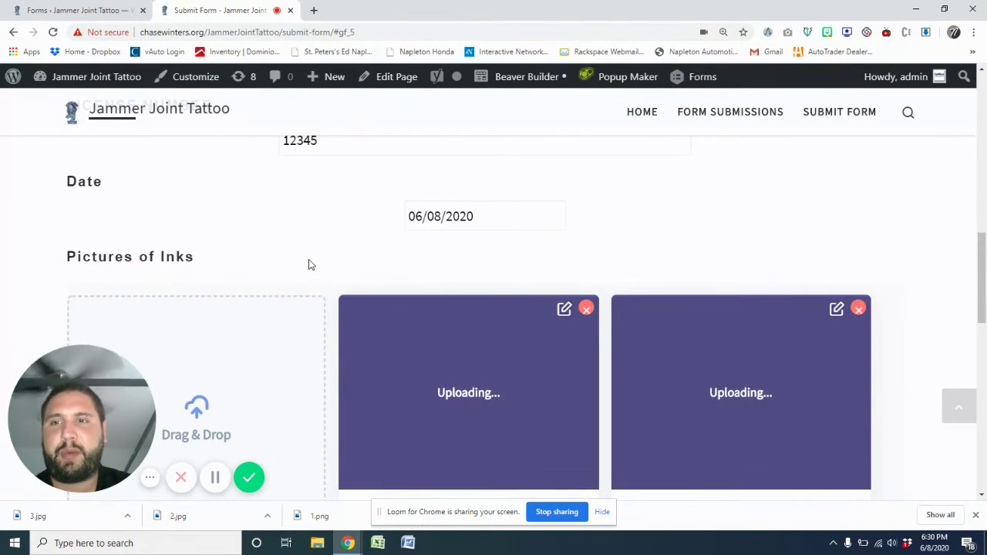
scroll(312, 269, down, 1)
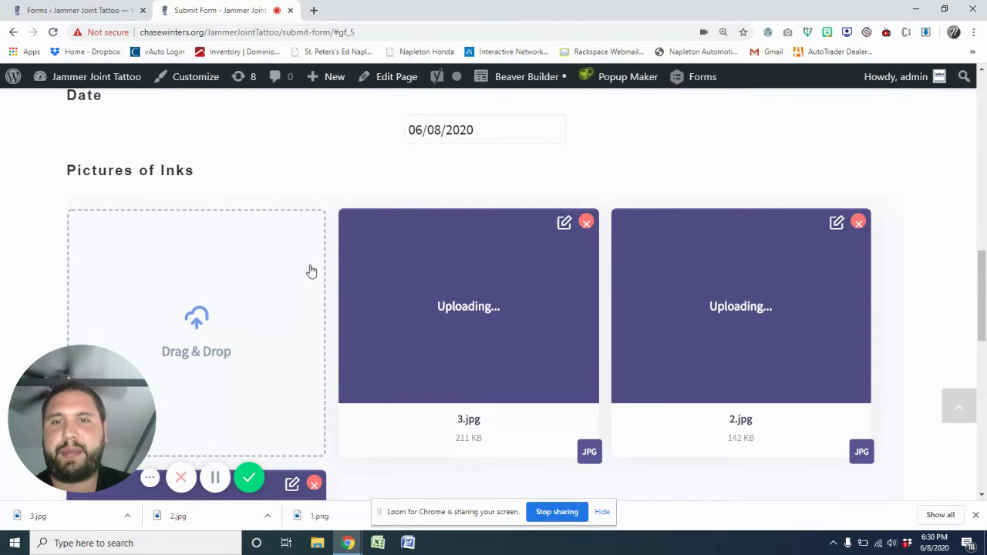
scroll(344, 272, down, 1)
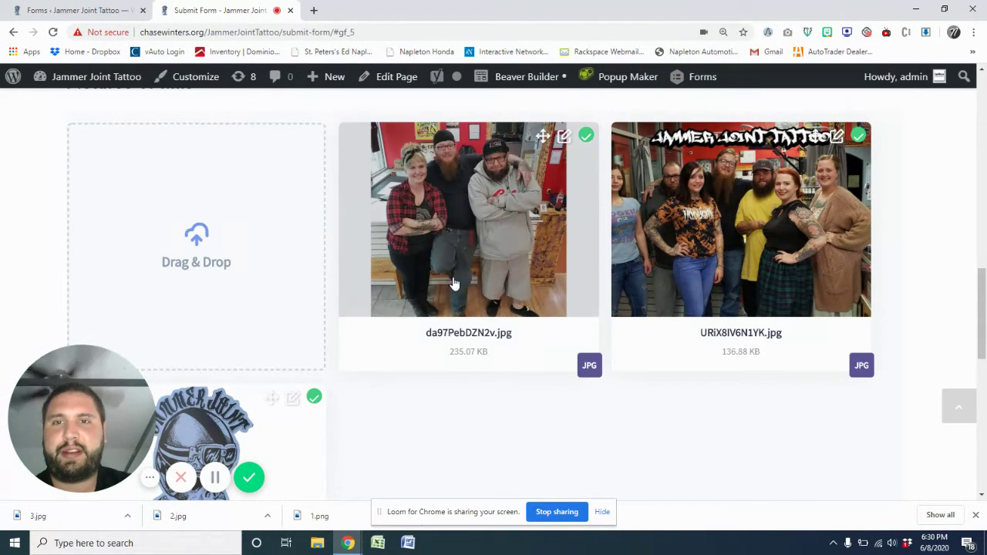
scroll(256, 267, down, 2)
scroll(277, 282, down, 2)
scroll(273, 262, down, 1)
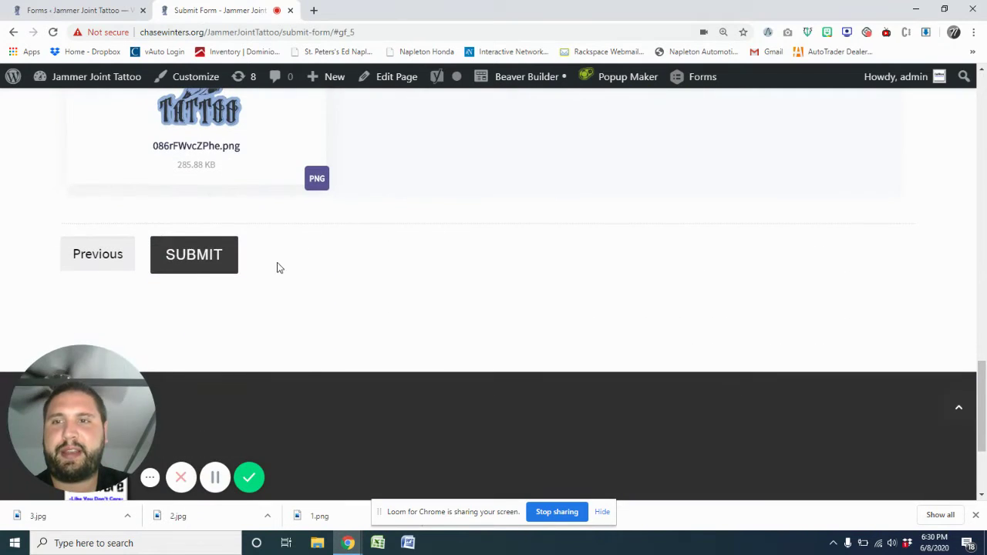
Submit the consent form and wait for the 'Thanks for contacting us!' confirmation
click(194, 263)
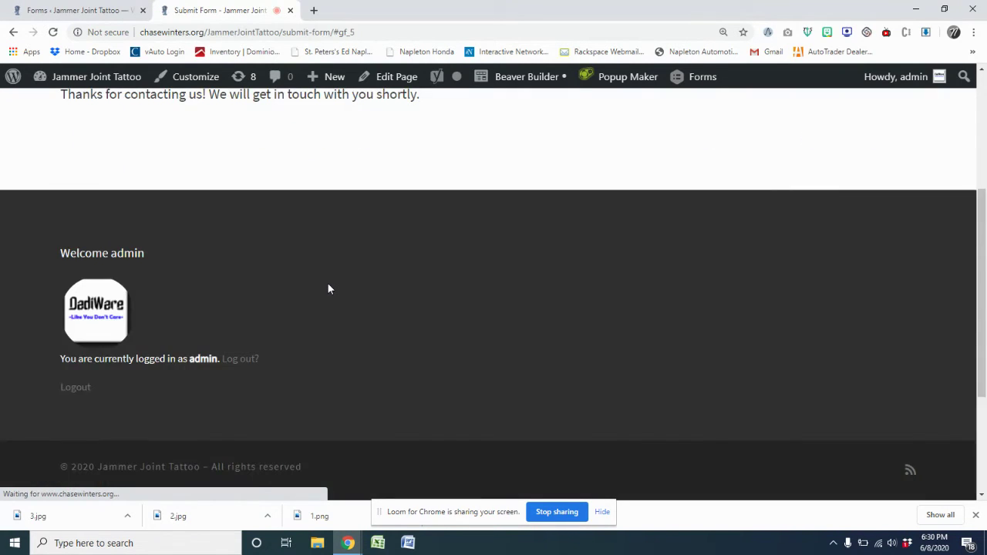
scroll(327, 282, up, 3)
Reload the Gravity Forms list and open the Jammer Joint Tattoo Form's entries
click(115, 10)
click(189, 32)
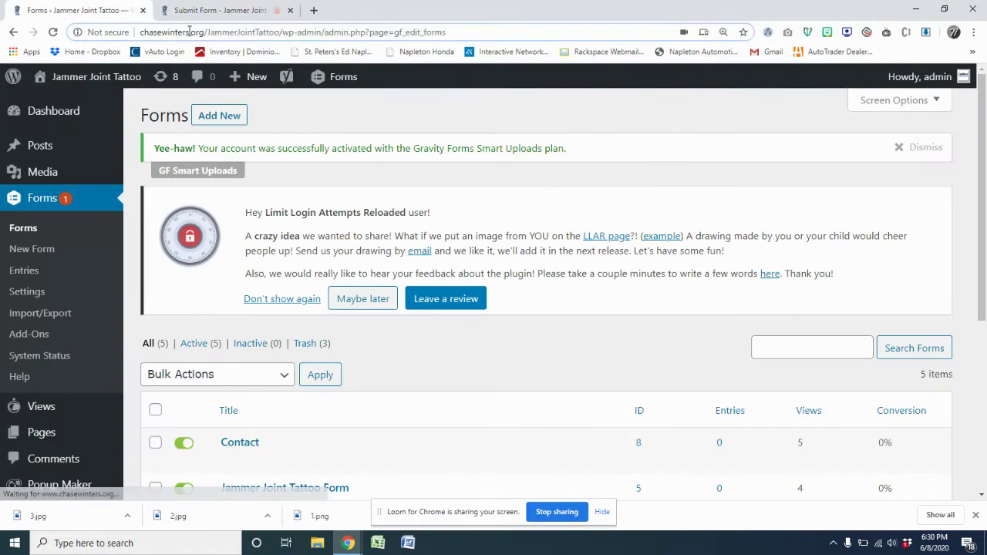
key(Return)
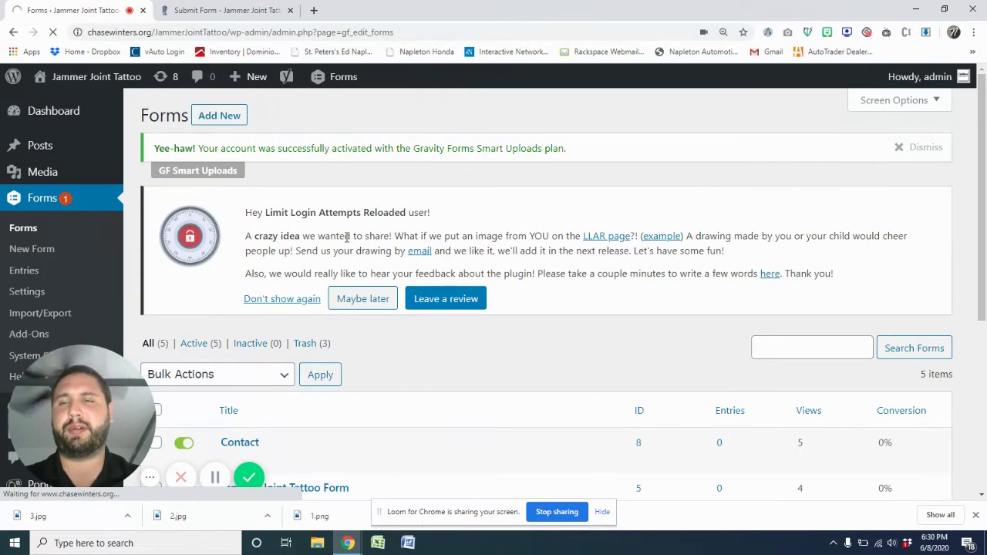
scroll(347, 239, down, 3)
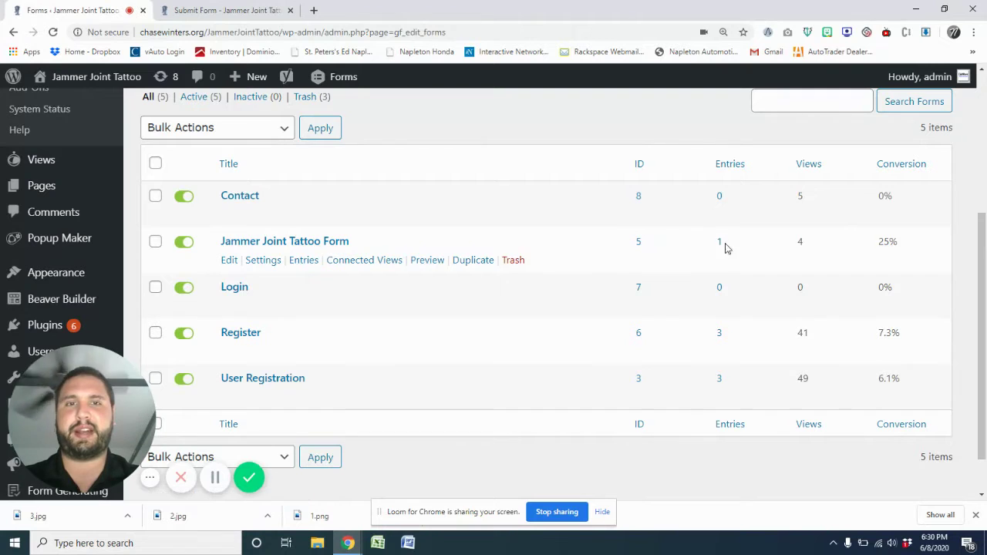
click(717, 246)
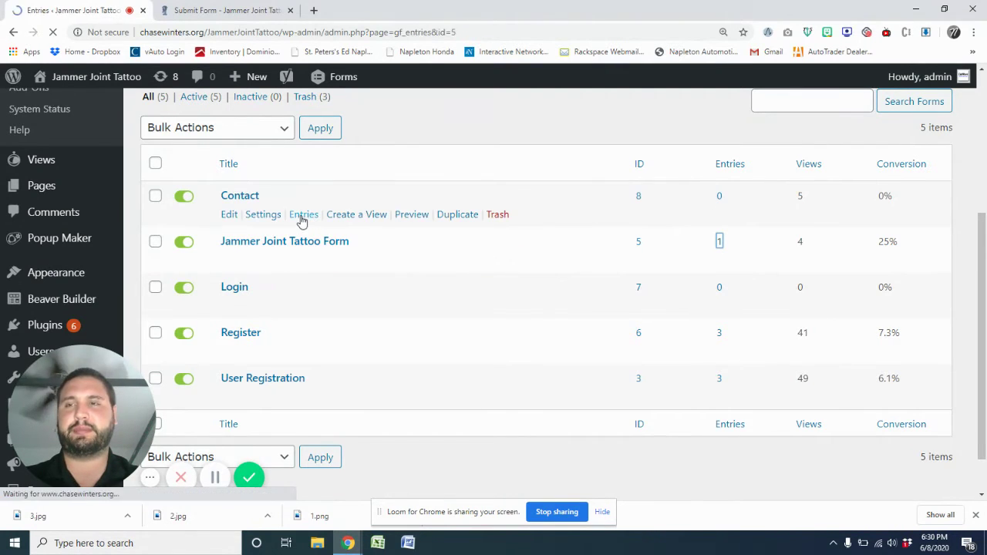
scroll(301, 220, down, 3)
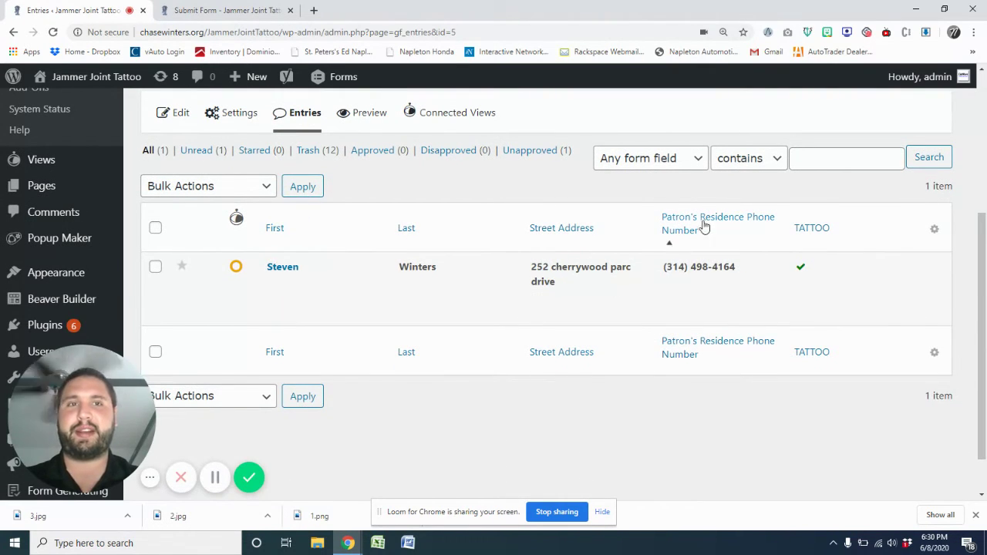
click(824, 164)
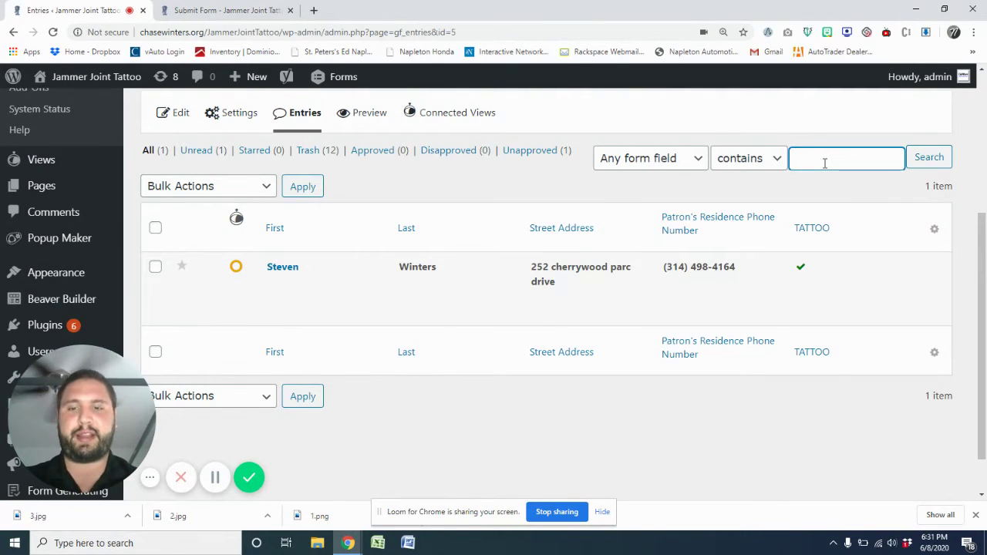
text(steven)
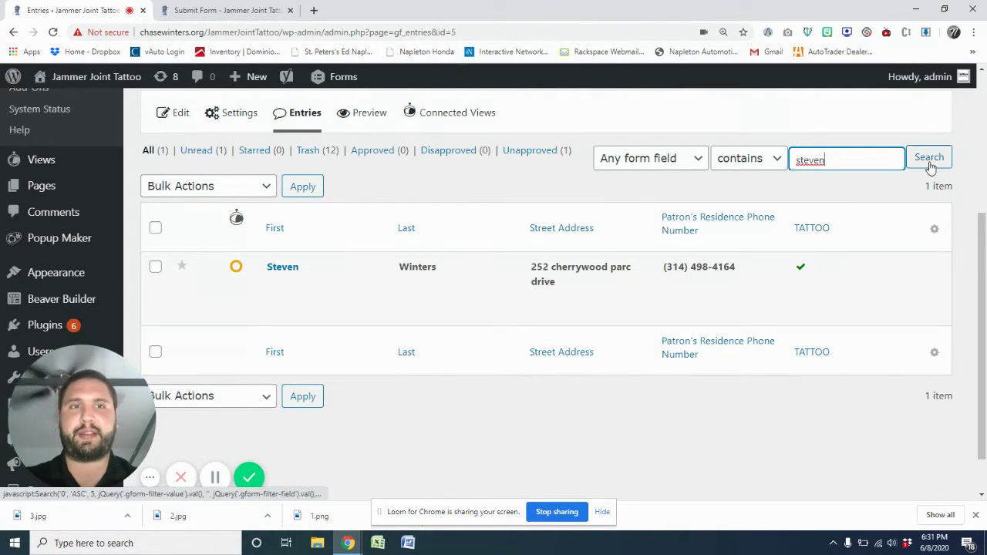
click(927, 158)
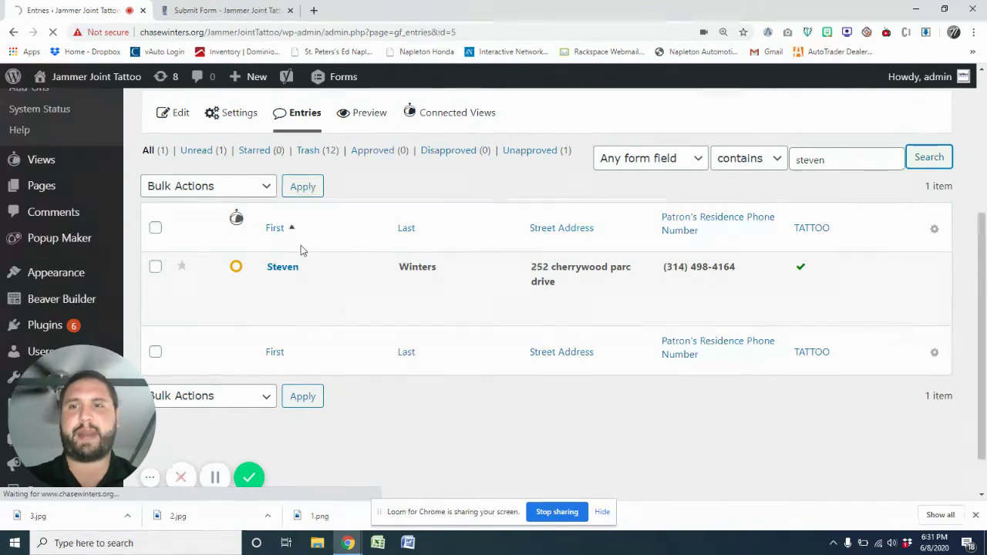
click(236, 221)
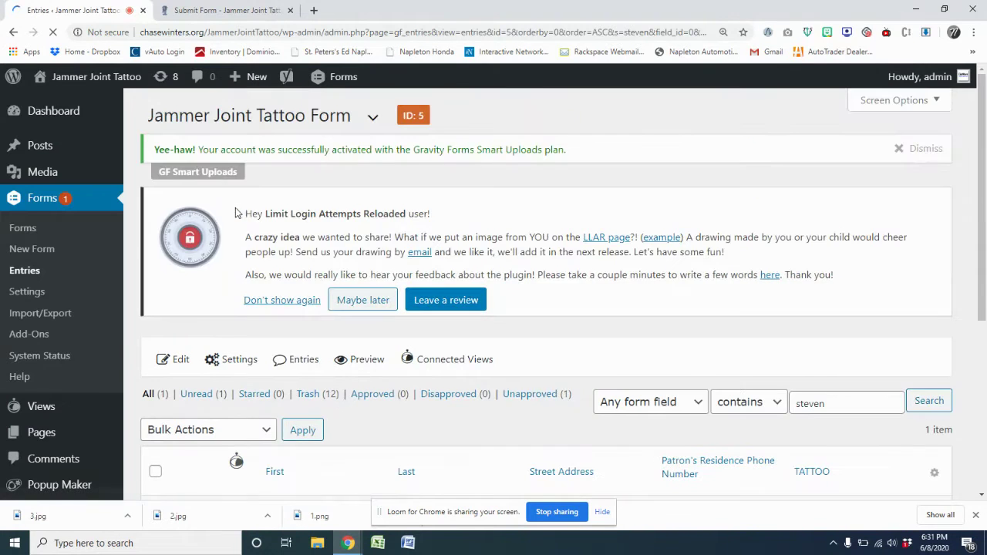
scroll(315, 313, down, 3)
scroll(434, 297, down, 1)
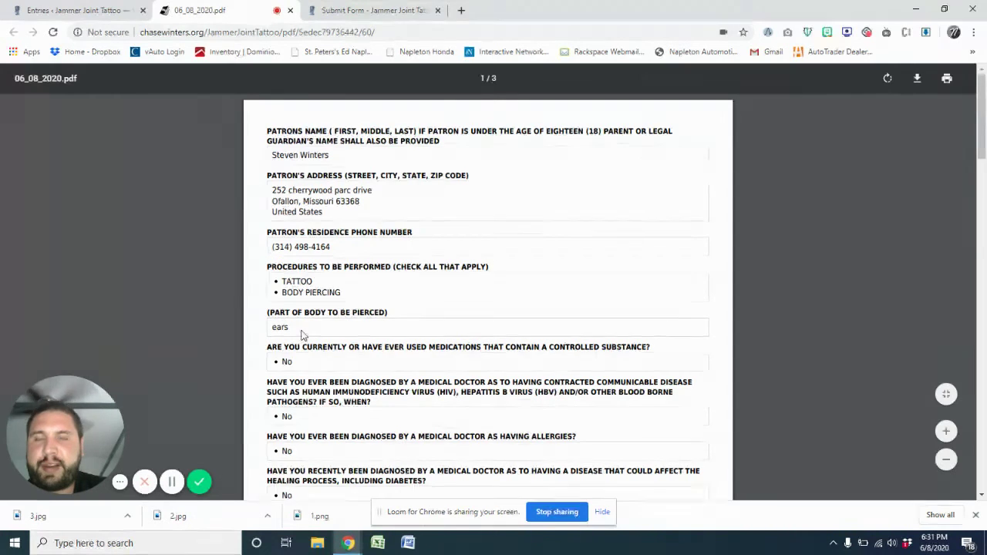
Scroll down the PDF past the signatures, license image and Michael's license 12345 to the Pictures of Inks photos
scroll(303, 333, down, 3)
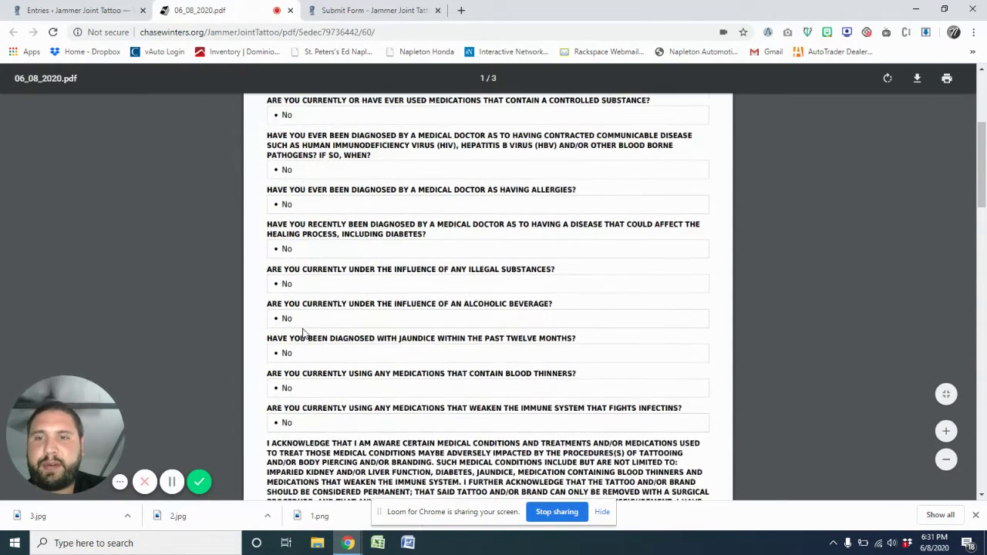
scroll(305, 333, down, 2)
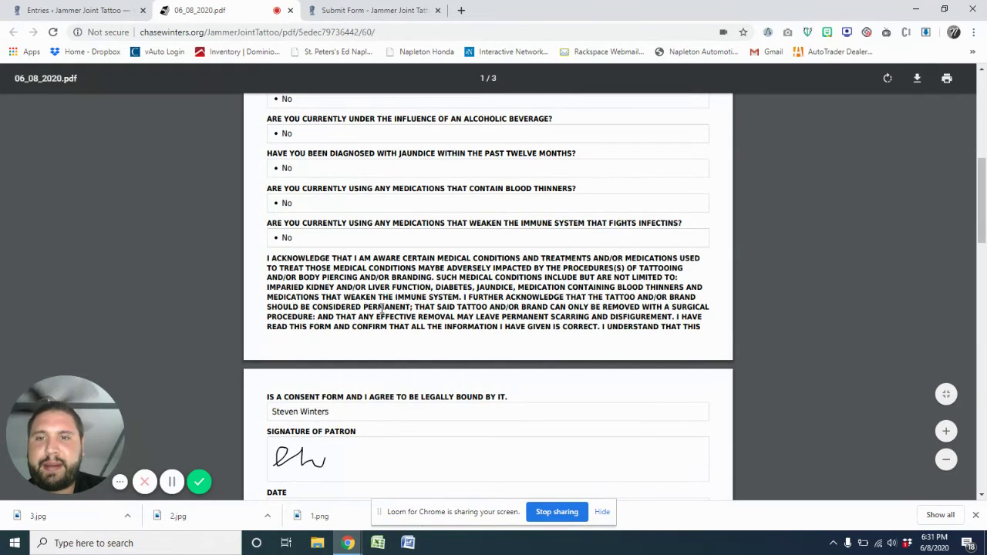
scroll(379, 308, down, 2)
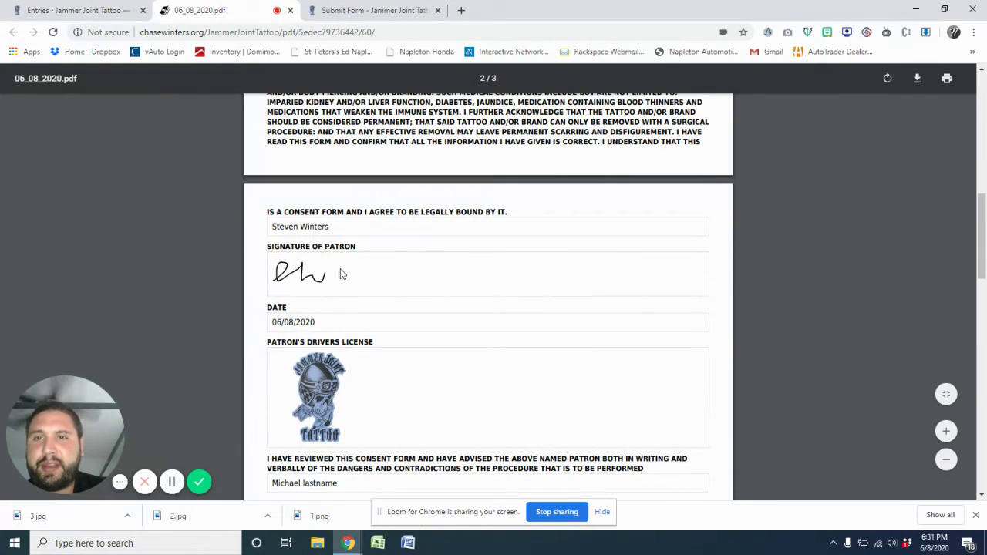
scroll(305, 271, down, 2)
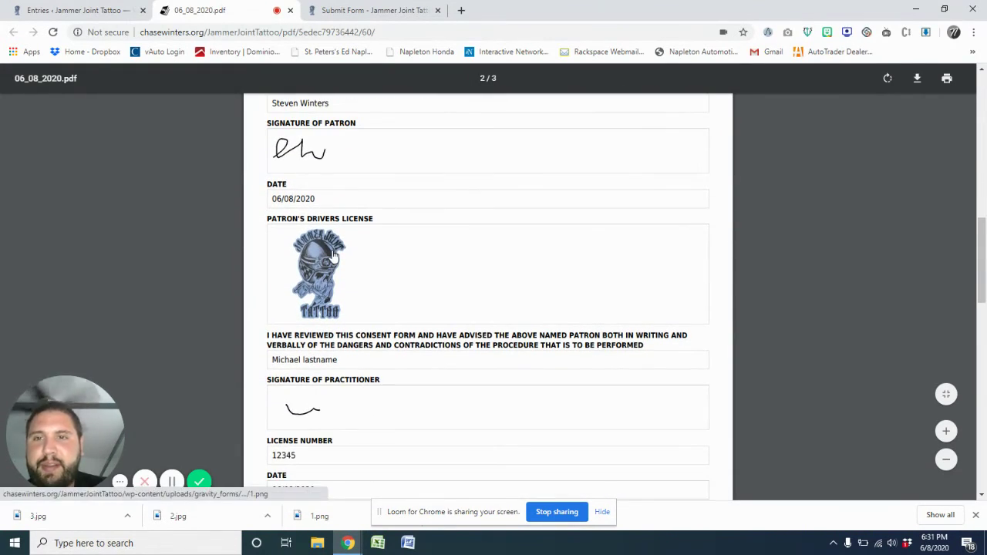
scroll(328, 307, down, 2)
scroll(327, 307, down, 2)
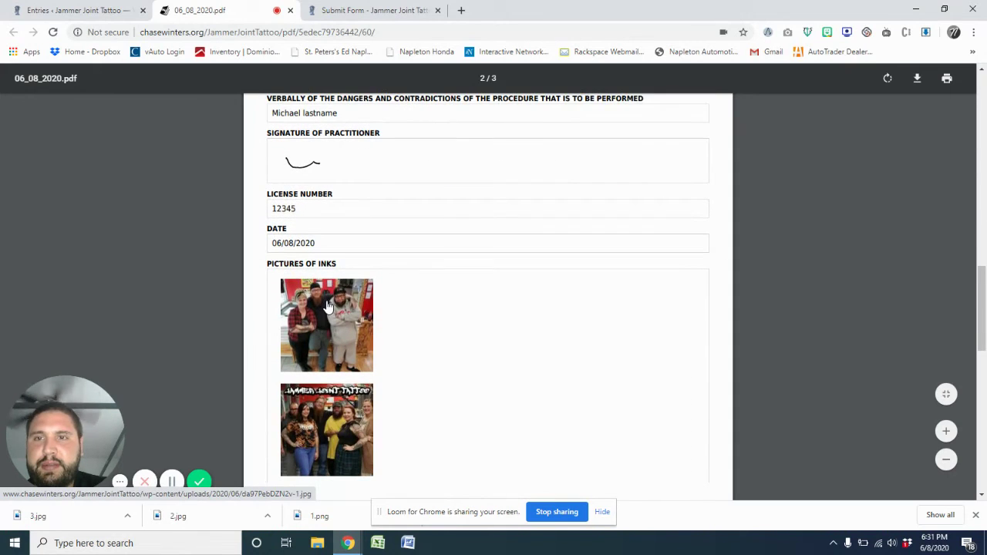
scroll(325, 300, up, 1)
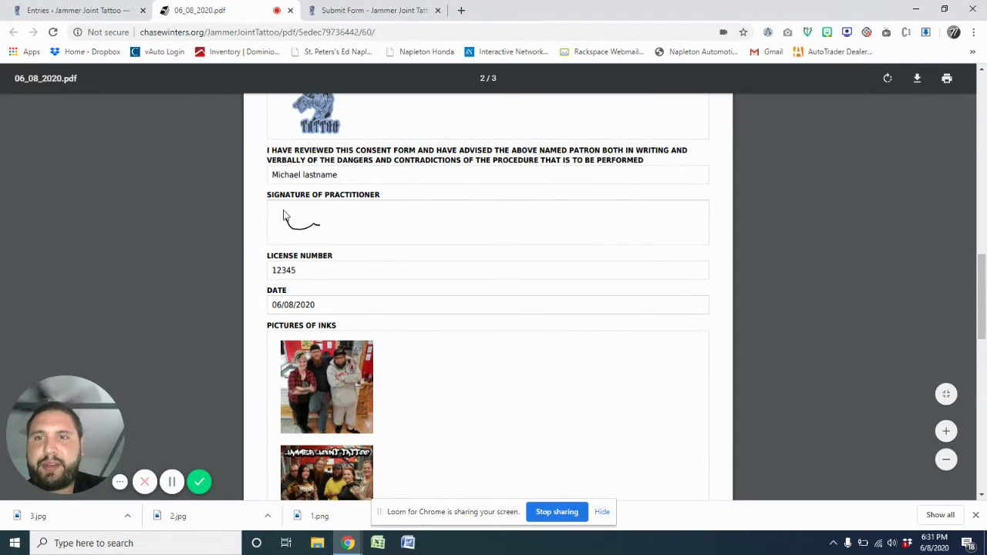
scroll(321, 286, down, 2)
scroll(324, 308, down, 2)
scroll(324, 340, down, 2)
Scroll the PDF back up toward the top
scroll(325, 340, up, 3)
scroll(325, 335, up, 5)
scroll(324, 331, up, 5)
scroll(324, 327, up, 5)
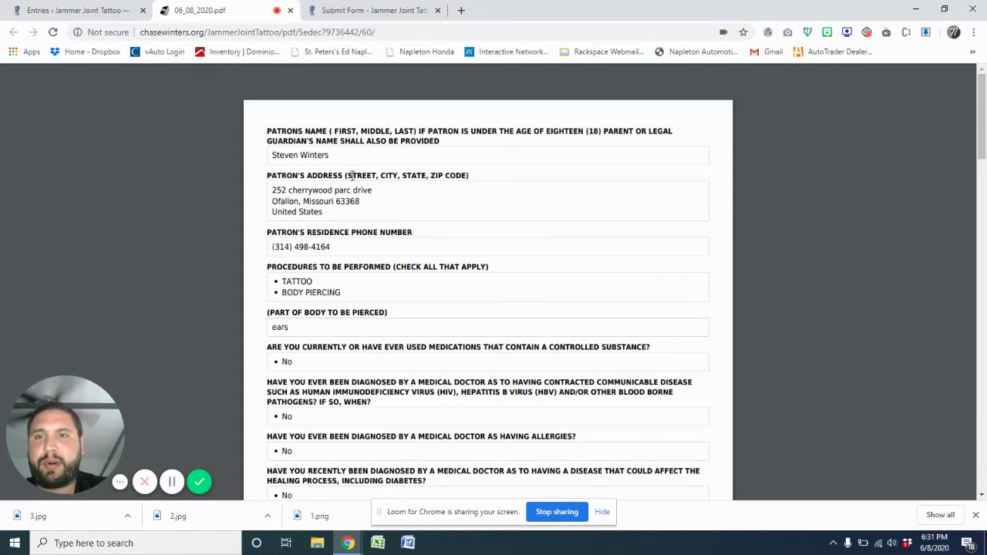
click(77, 10)
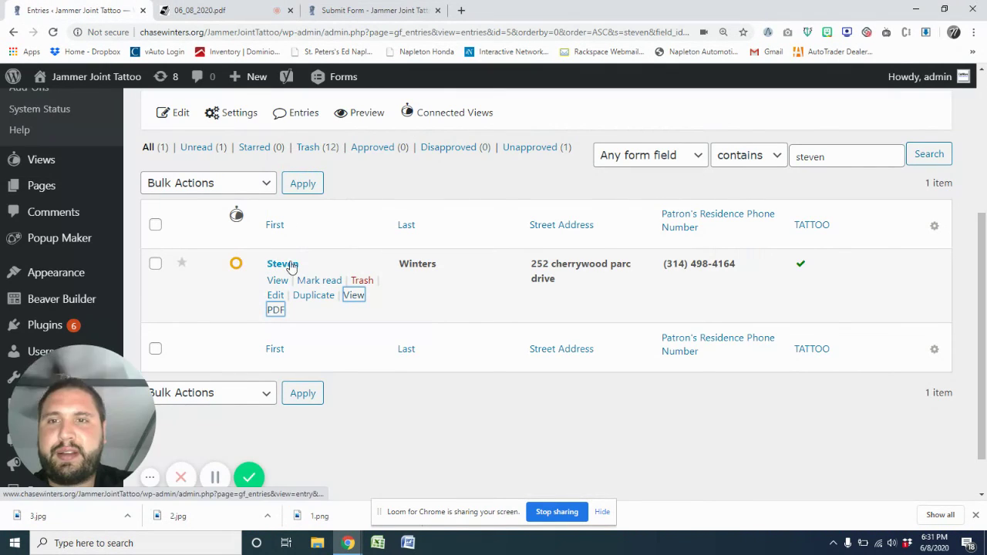
click(340, 278)
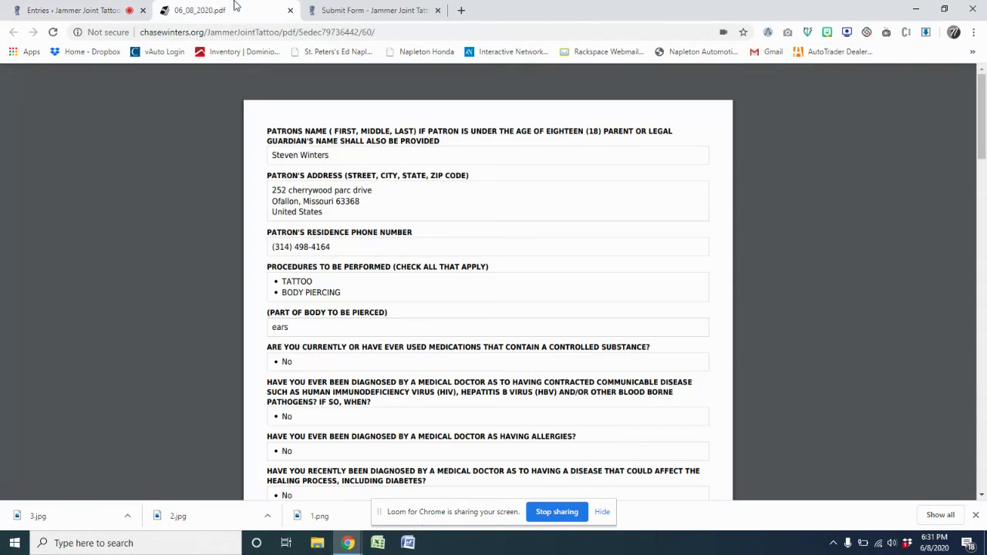
scroll(401, 366, down, 3)
scroll(401, 367, down, 3)
scroll(401, 368, down, 3)
scroll(405, 372, down, 5)
scroll(430, 409, down, 1)
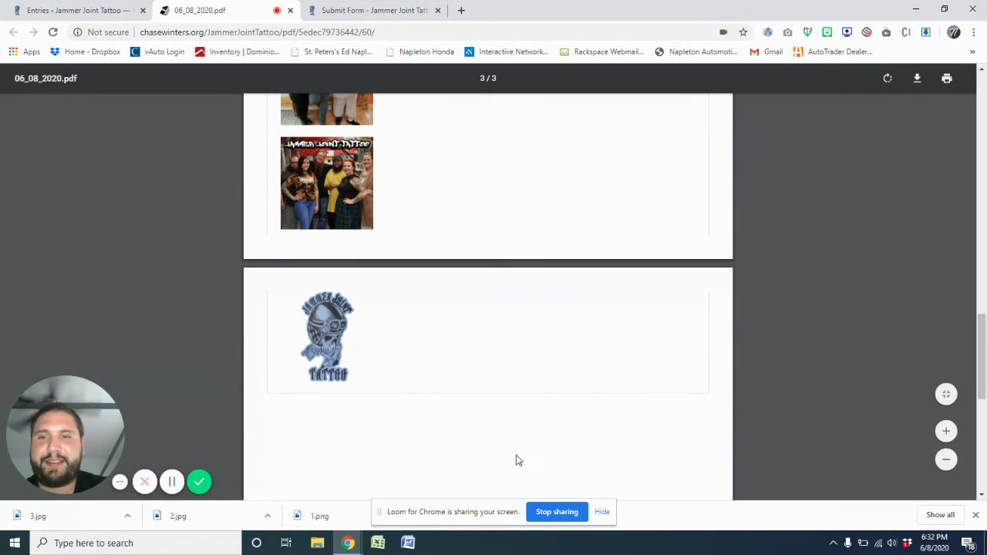